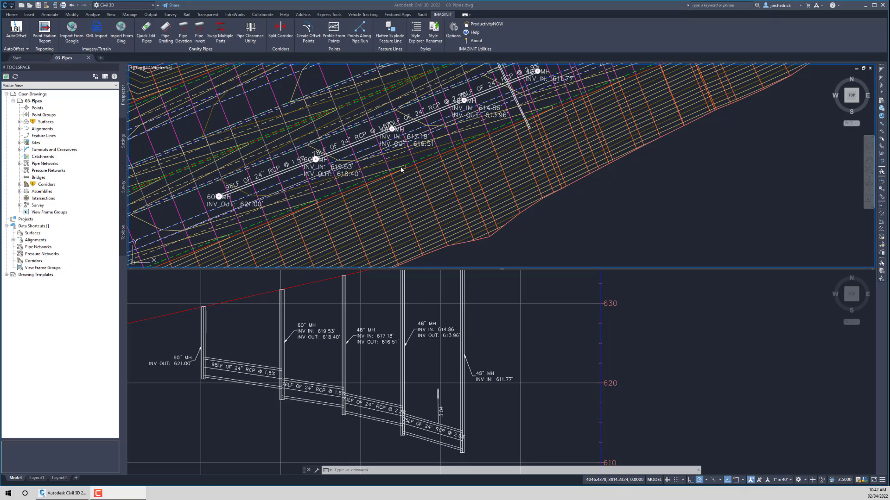
- Swap the three upstream manholes in plan to the 60 inch dia 24 inch cone Concentric Structure in one operation
middle_drag(428, 163, 428, 186)
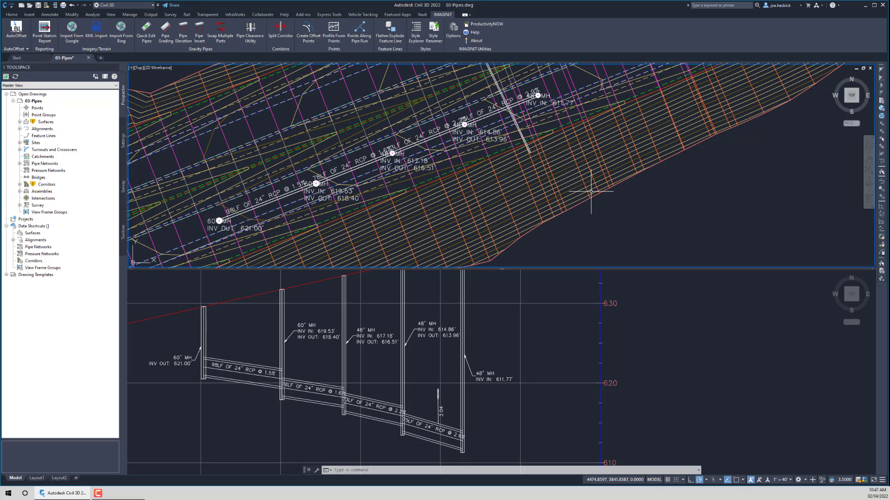
mouse_move(591, 191)
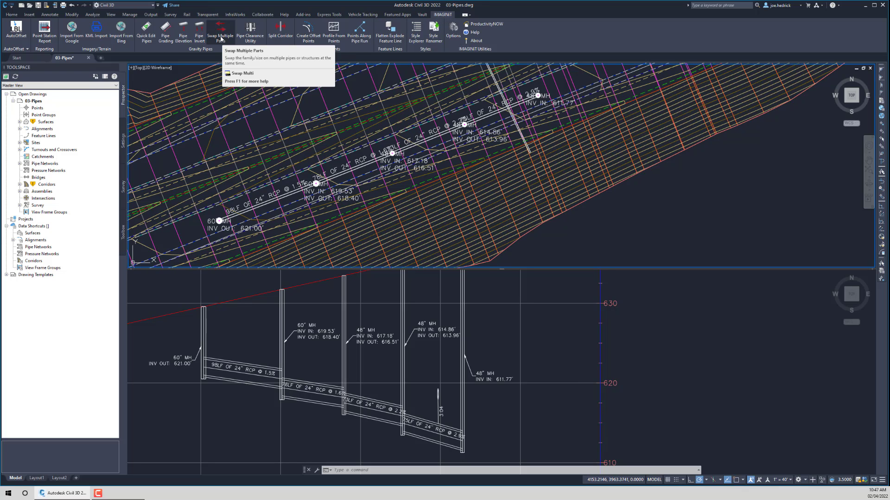
click(220, 38)
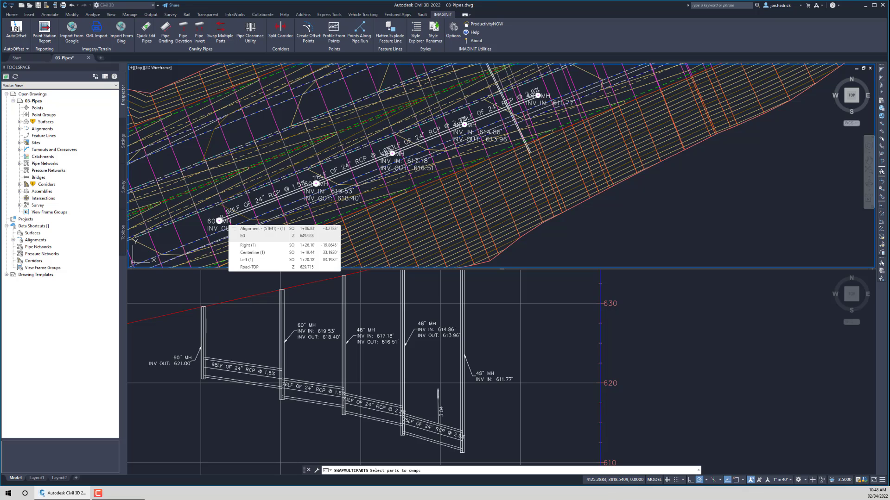
scroll(219, 221, up, 4)
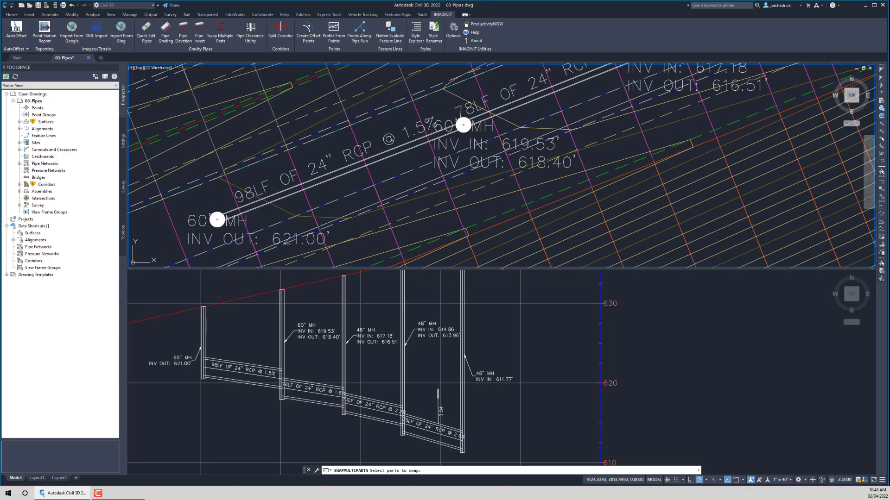
click(217, 219)
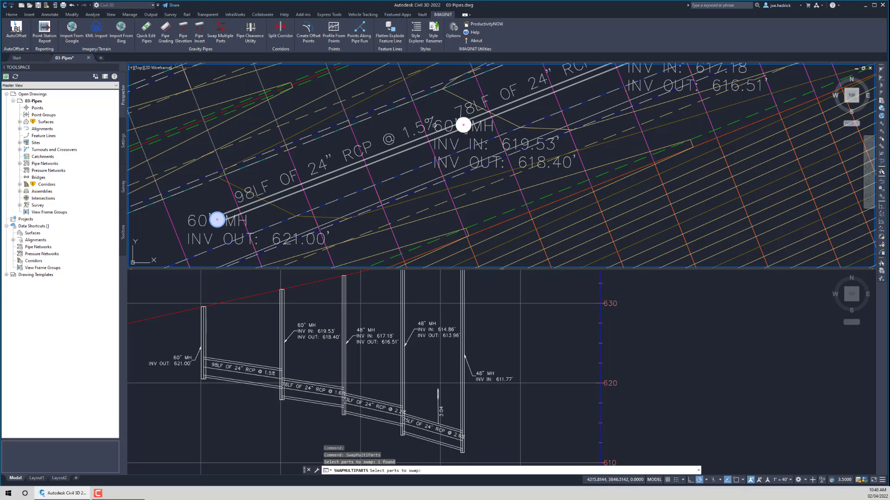
click(463, 126)
middle_drag(547, 125, 439, 202)
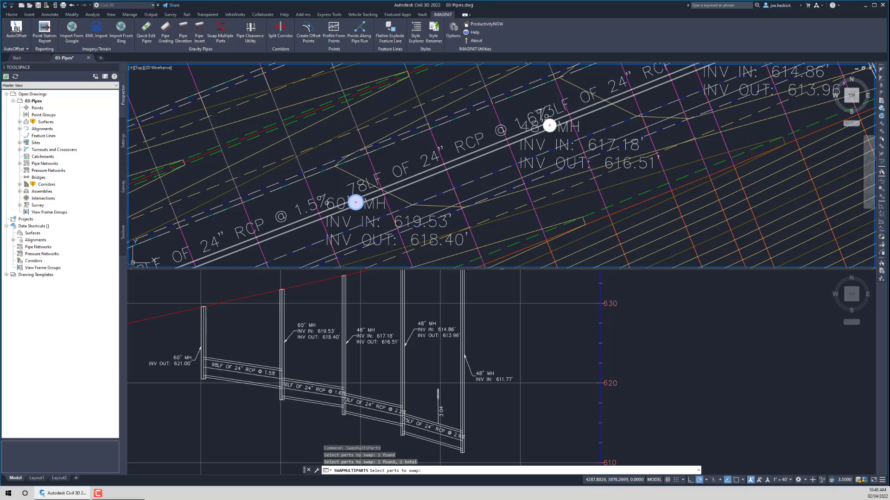
click(549, 125)
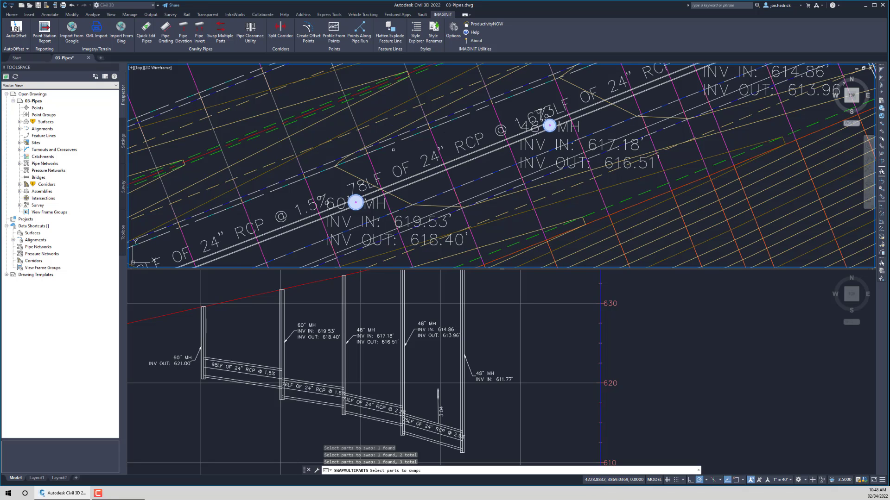
key(Return)
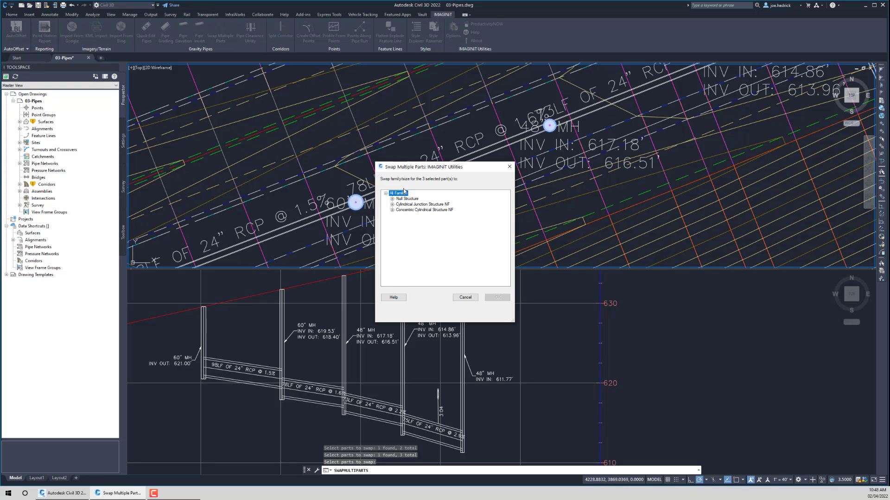
click(392, 210)
click(438, 221)
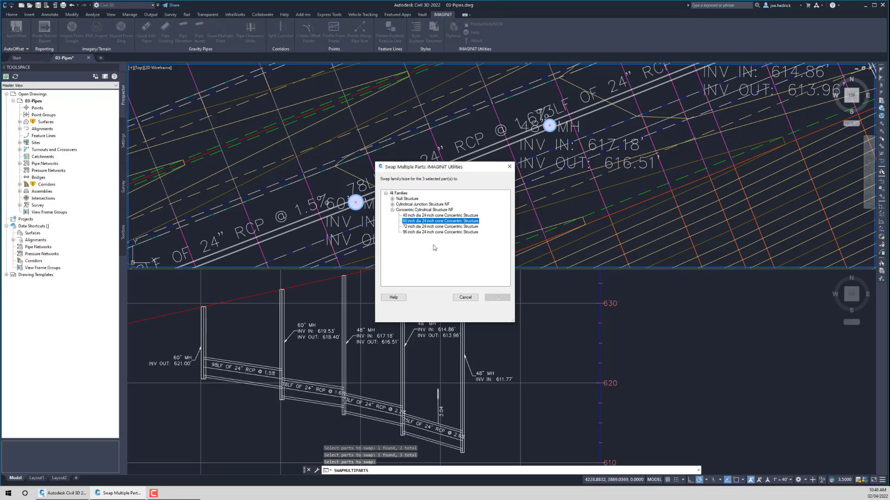
click(493, 297)
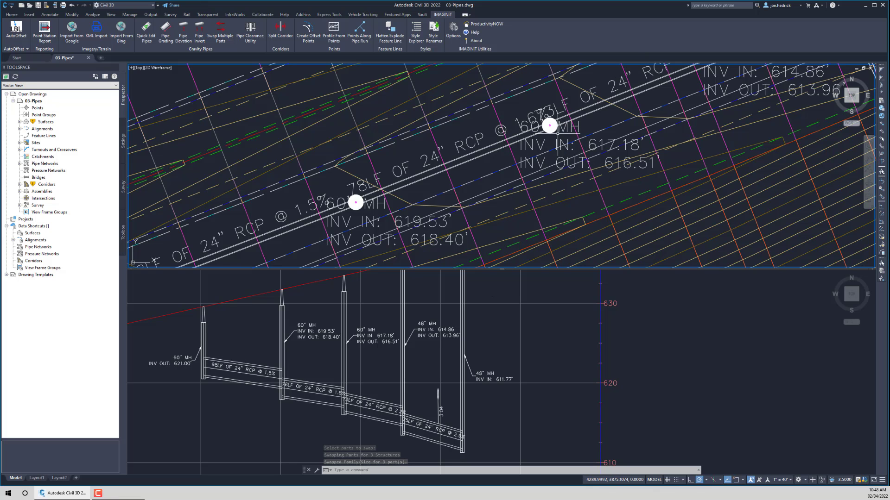
- Swap the 98LF and 78LF pipes in the profile to 36 inch Concrete Pipe with Swap Multiple Parts
mouse_move(478, 169)
middle_down()
mouse_move(486, 149)
mouse_move(540, 120)
middle_up()
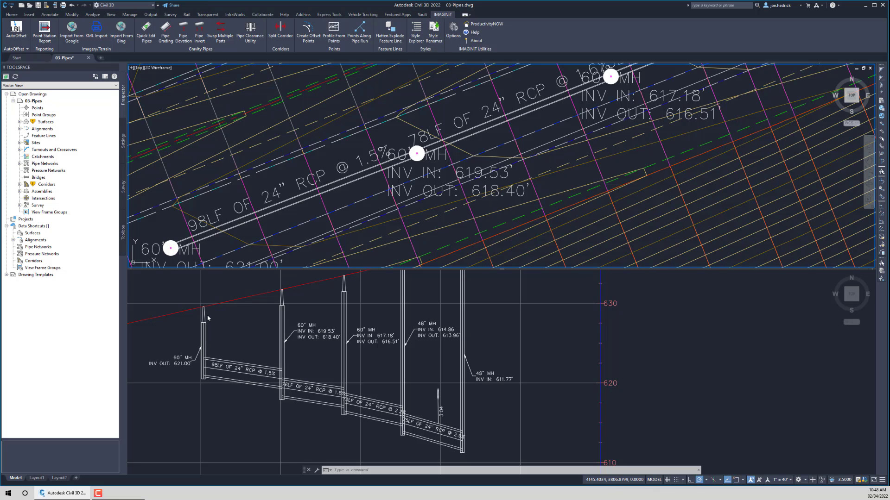
click(221, 29)
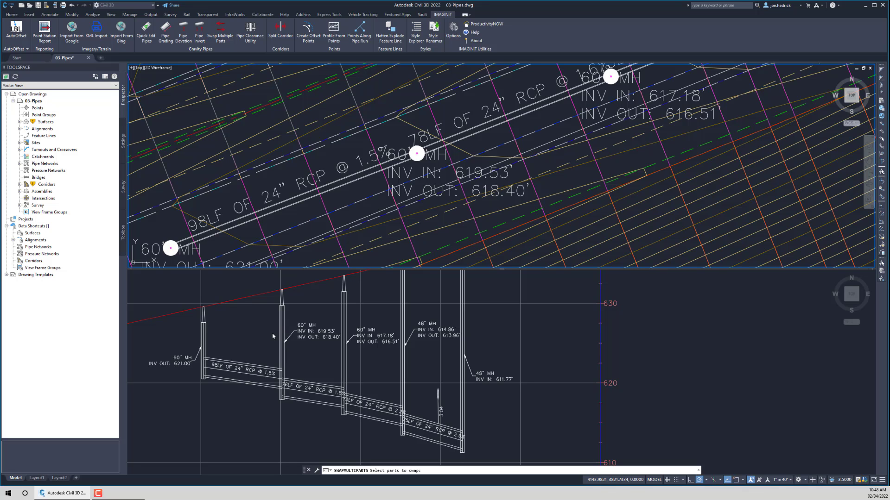
click(244, 361)
click(243, 362)
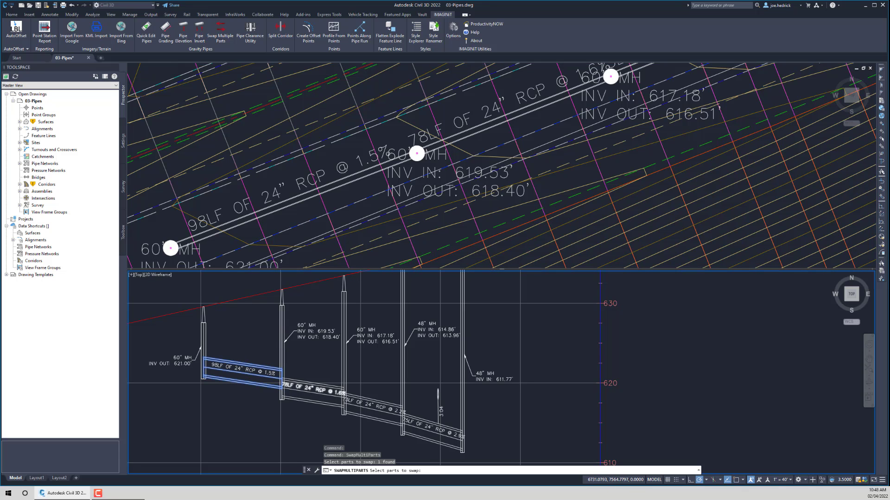
click(313, 391)
key(Return)
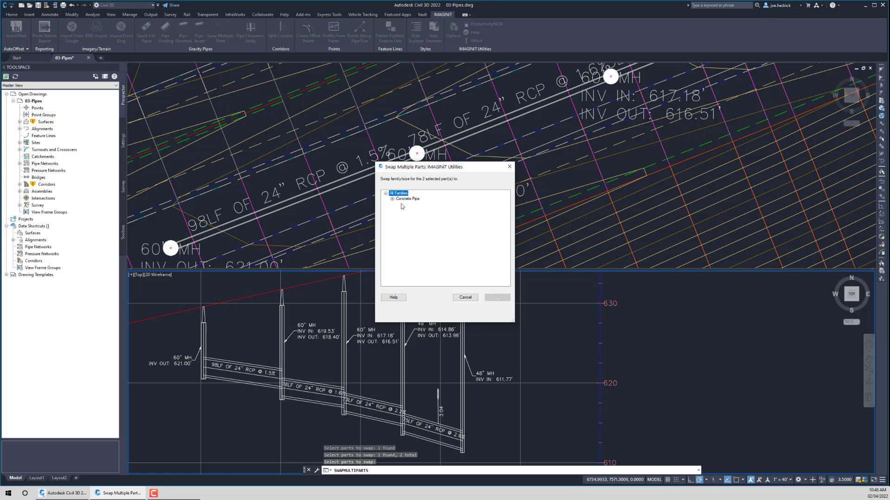
click(392, 199)
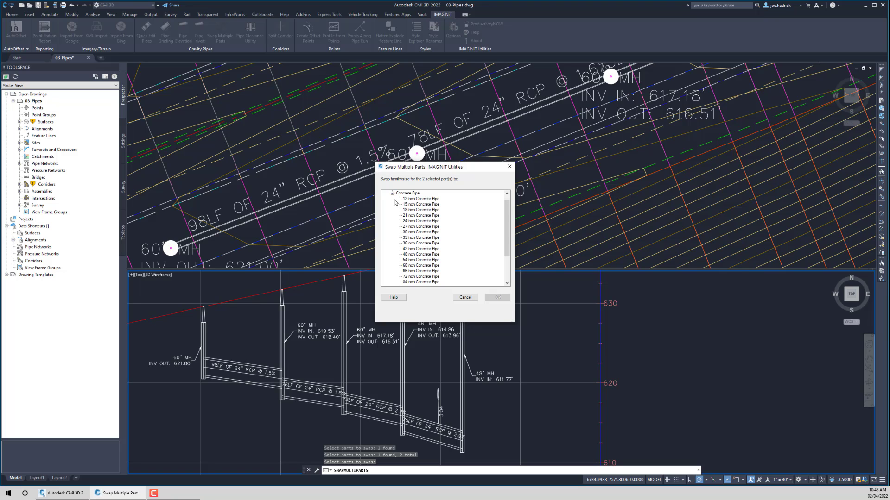
click(415, 243)
click(497, 299)
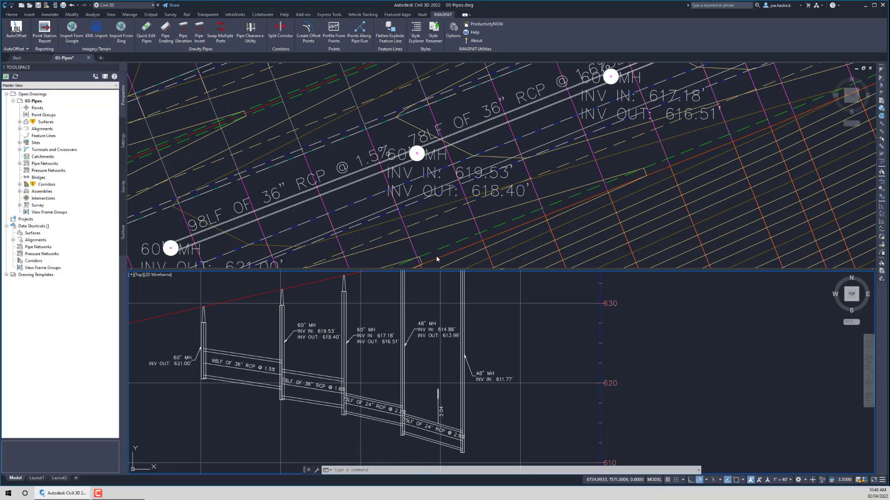
- Label the vertical clearance in plan between the most downstream 24" pipe and the pipe crossing it
click(541, 136)
scroll(541, 137, down, 3)
middle_drag(541, 137, 283, 223)
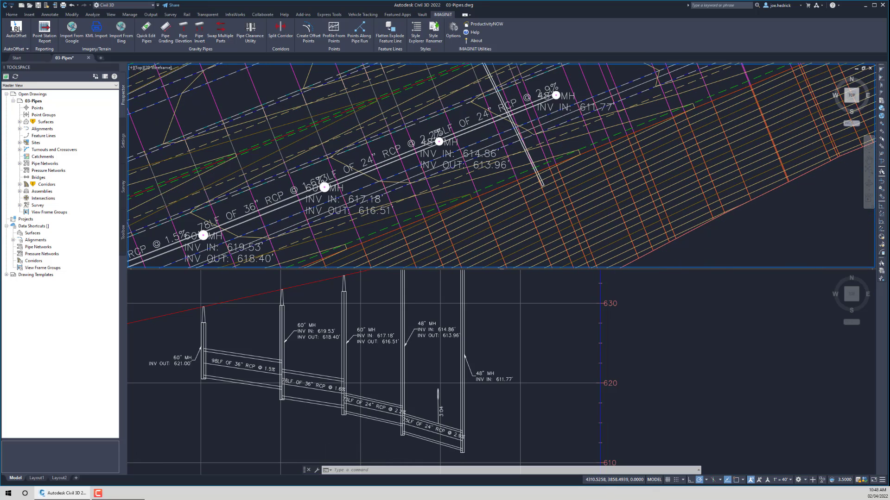
mouse_move(549, 136)
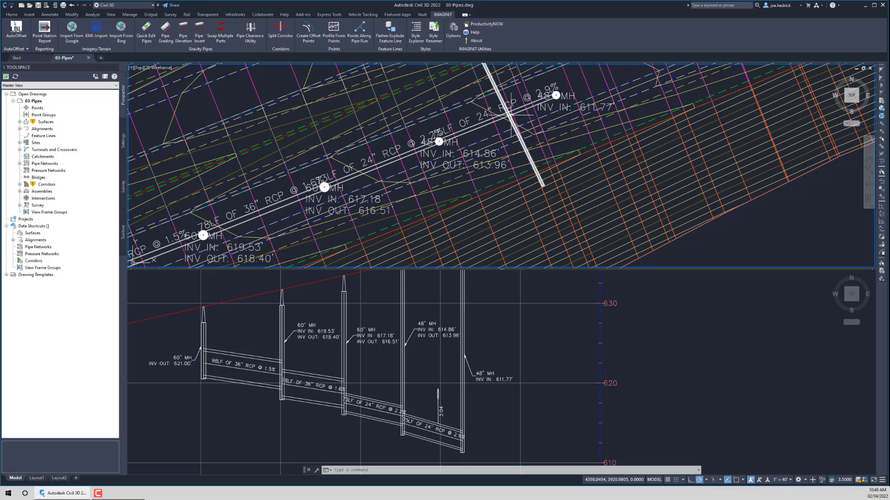
mouse_move(511, 114)
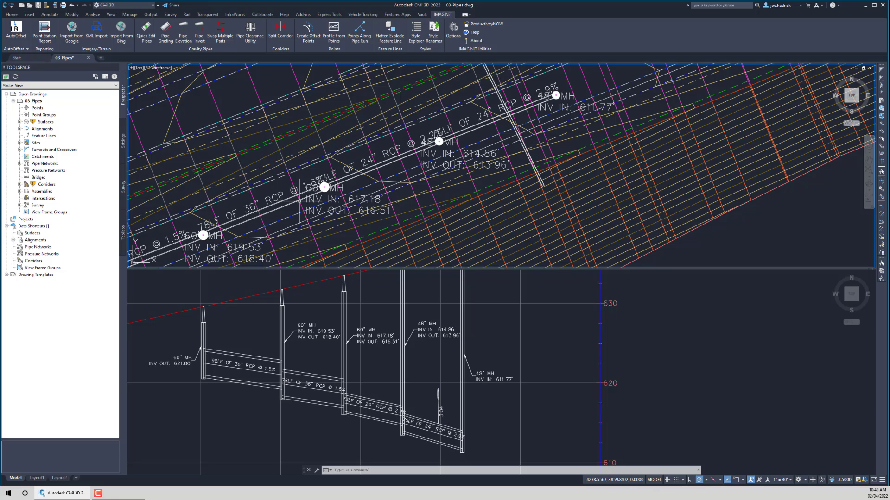
click(250, 34)
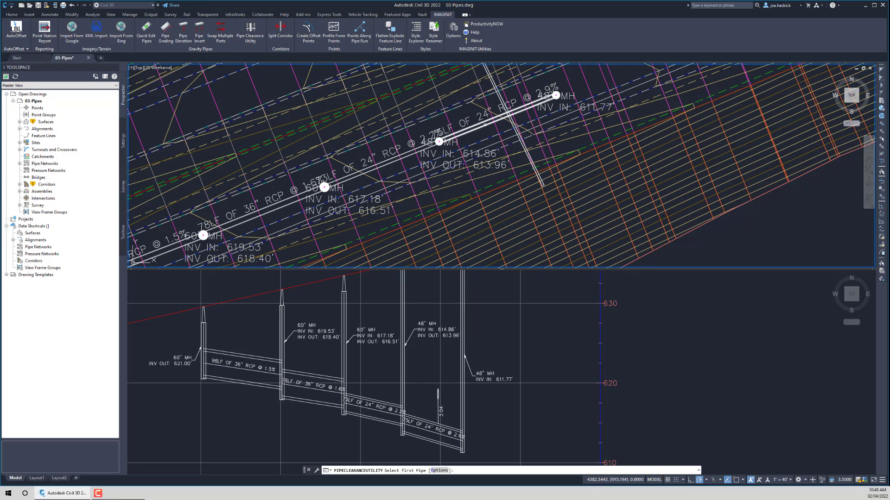
click(493, 122)
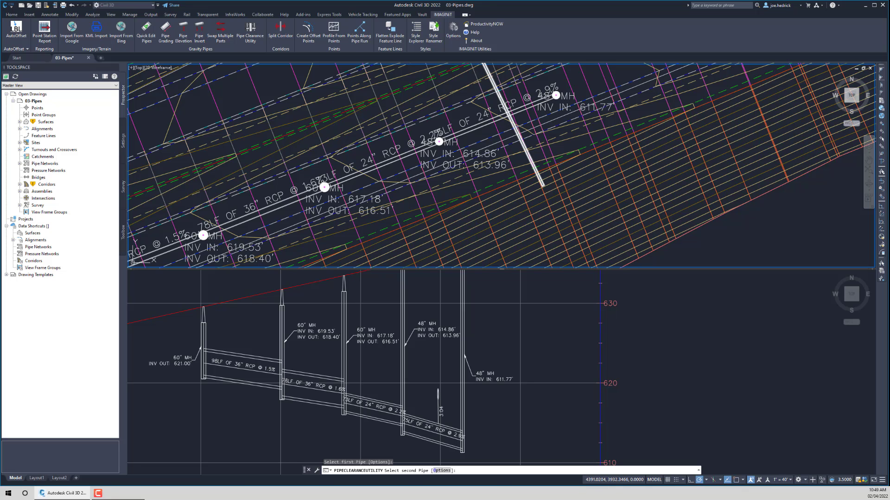
click(513, 126)
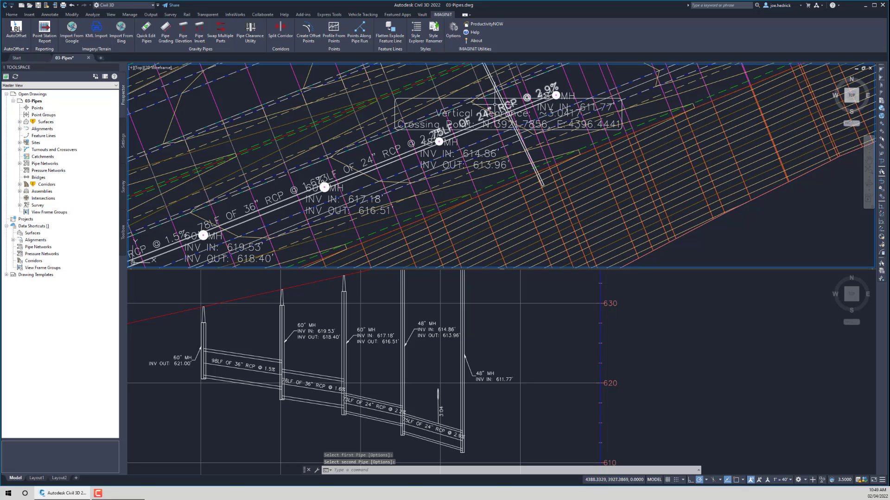
- Move the clearance label off the pipe crossing to the area southeast of it, with a leader
click(509, 113)
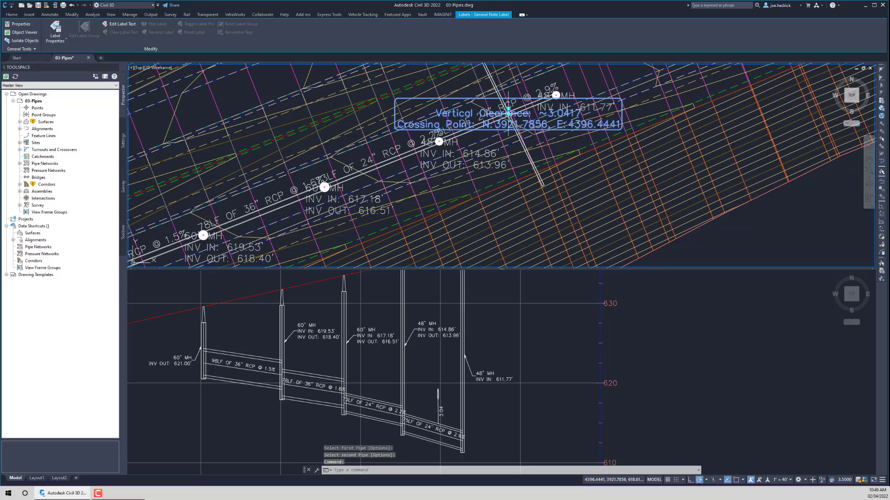
mouse_move(508, 113)
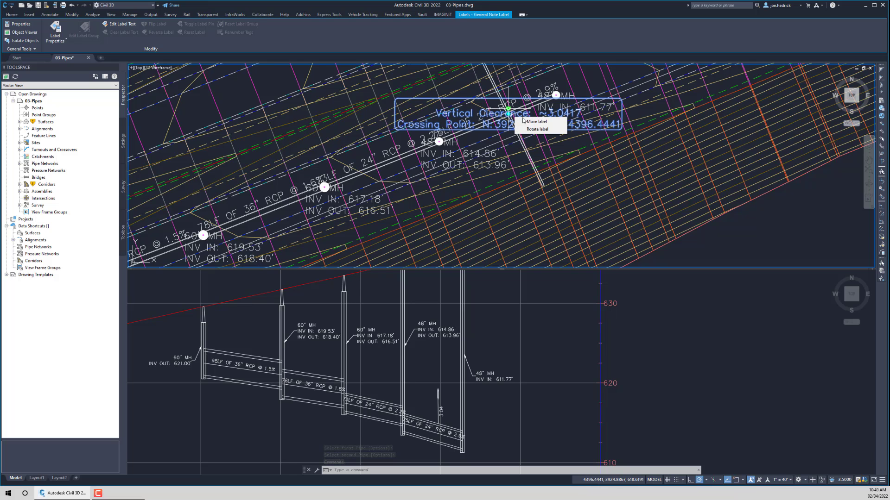
click(525, 122)
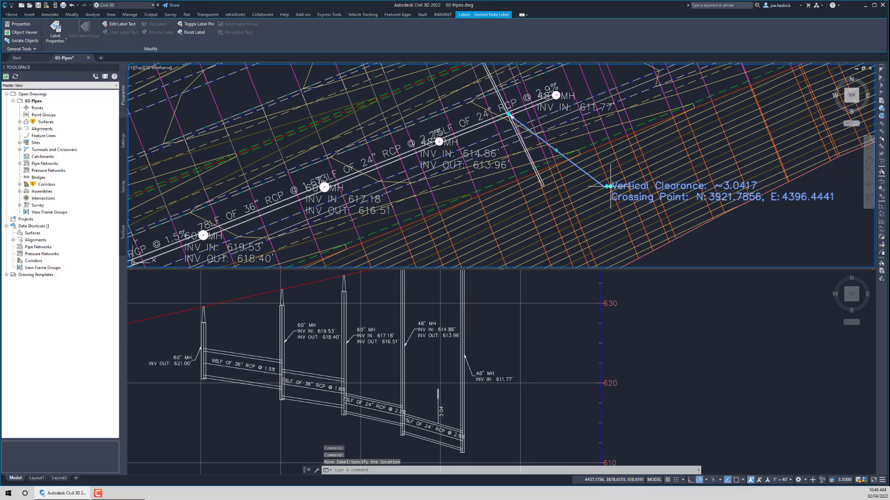
click(609, 186)
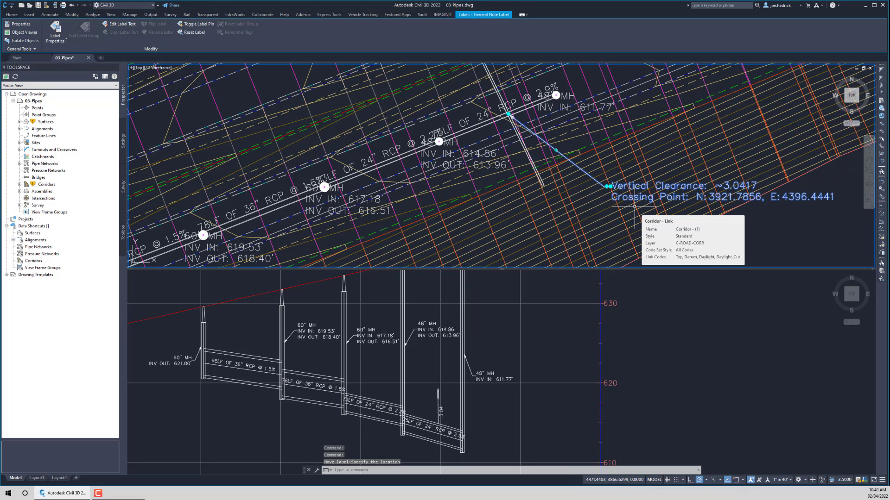
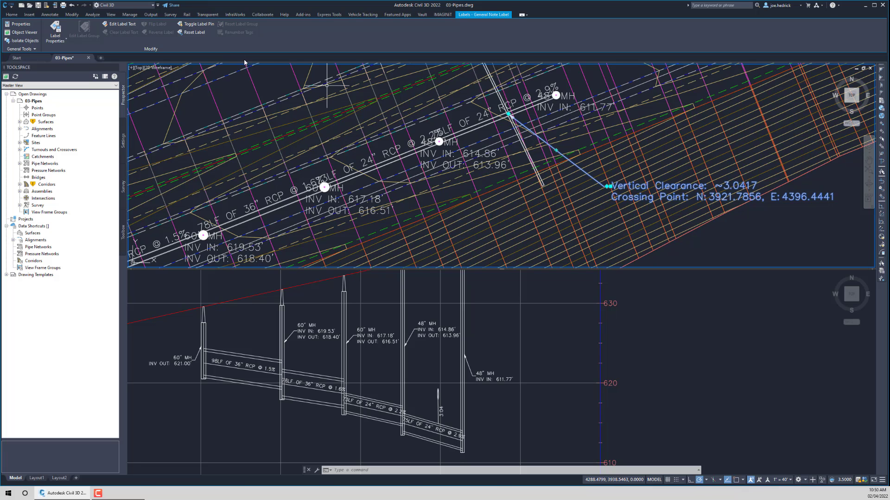
key(Escape)
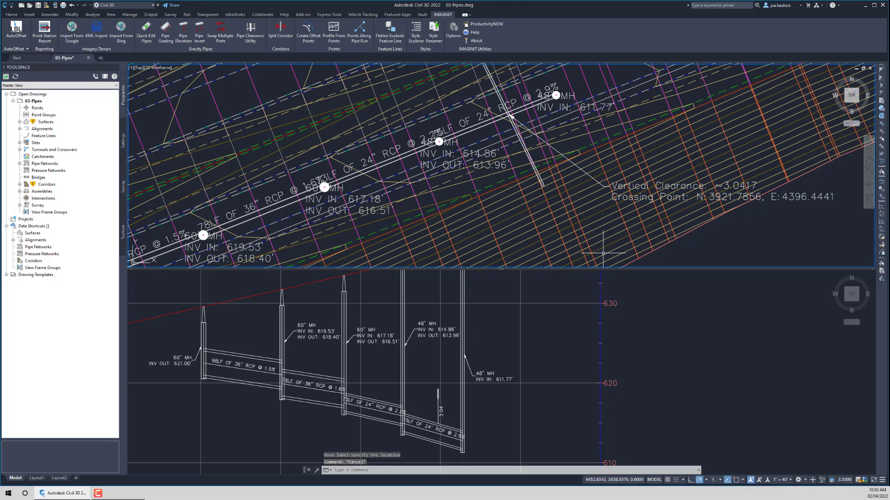
- Examine the Pipe Clearance Utility's label options, including the displayable properties and available note label styles, without changing them
click(250, 30)
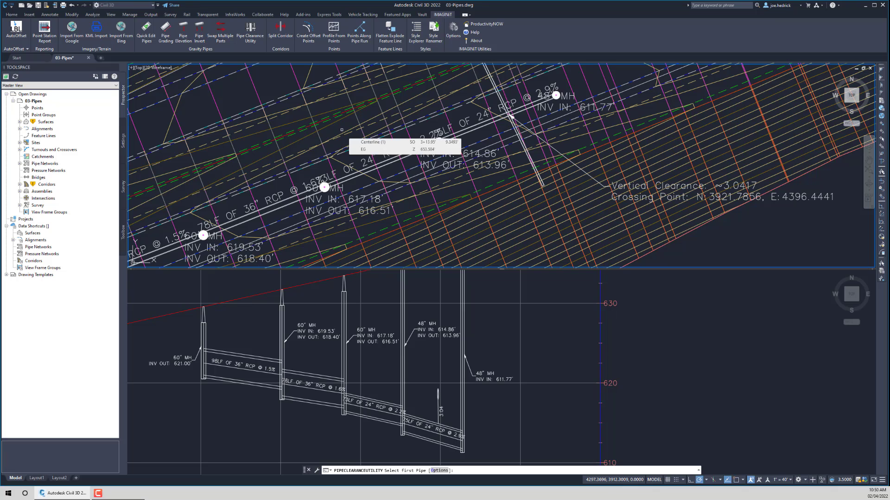
text(o)
key(Return)
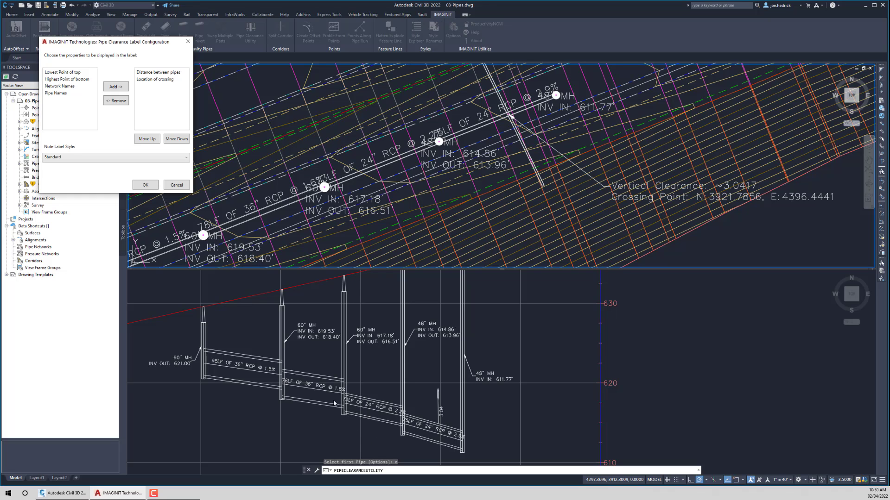
click(91, 158)
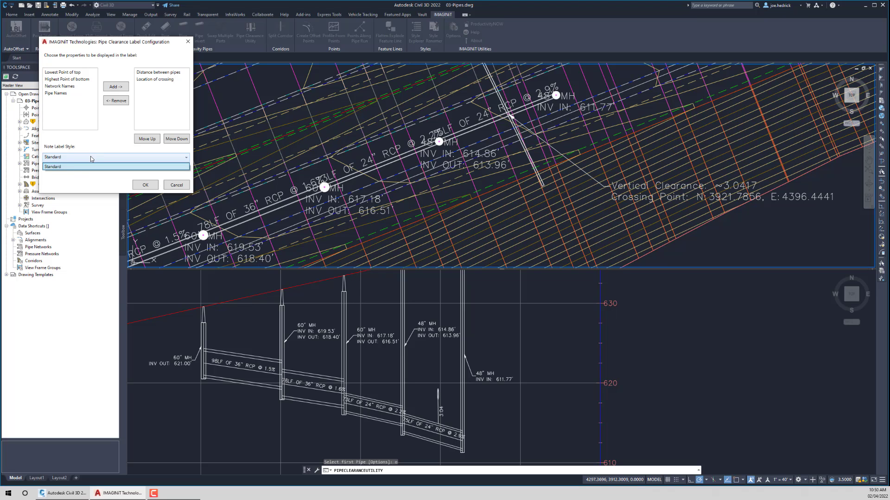
click(90, 157)
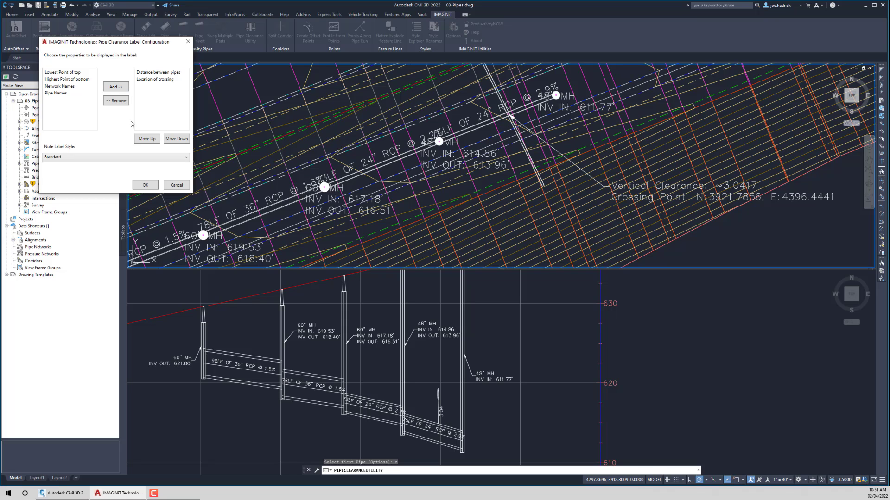
click(188, 42)
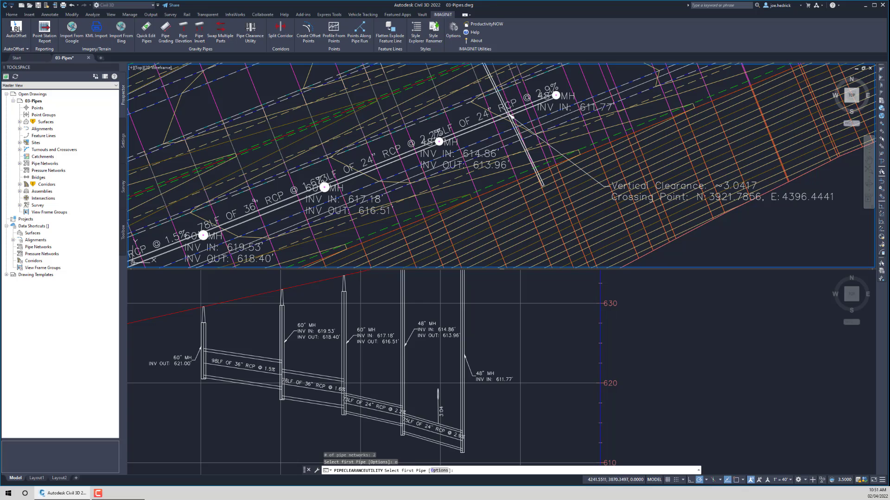
key(Escape)
- Quick-edit the 98LF pipe in plan, setting its start point elevation at the upstream manhole to 623
mouse_move(224, 193)
middle_down()
mouse_move(233, 174)
mouse_move(370, 103)
middle_up()
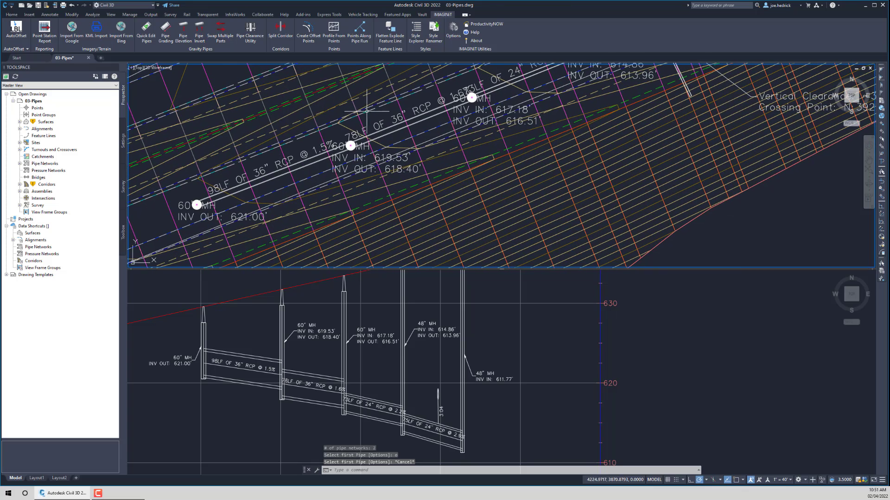
click(145, 33)
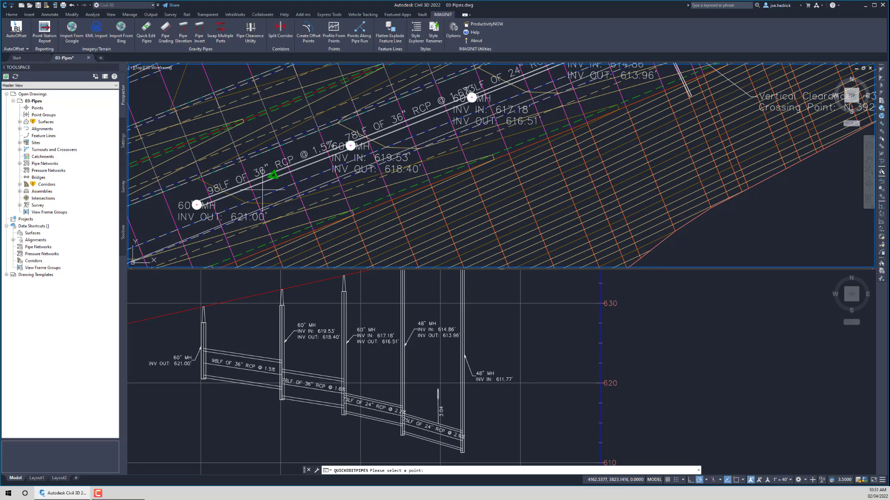
mouse_move(295, 177)
click(260, 370)
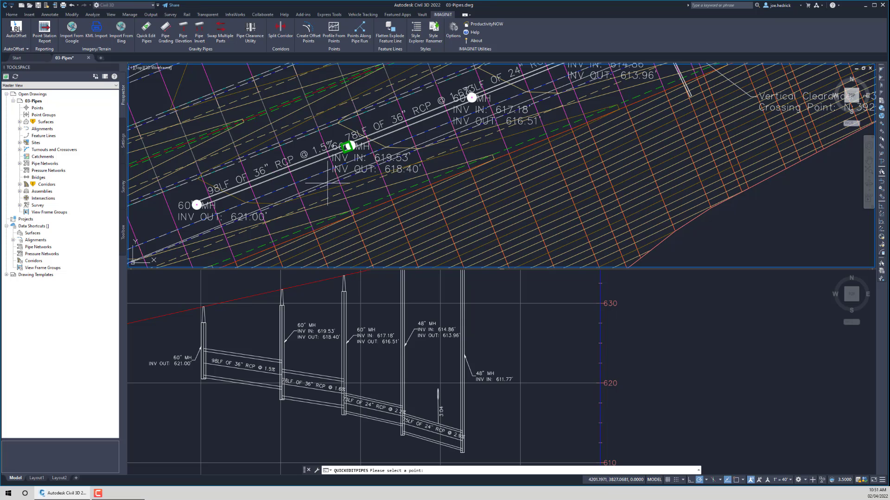
mouse_move(219, 204)
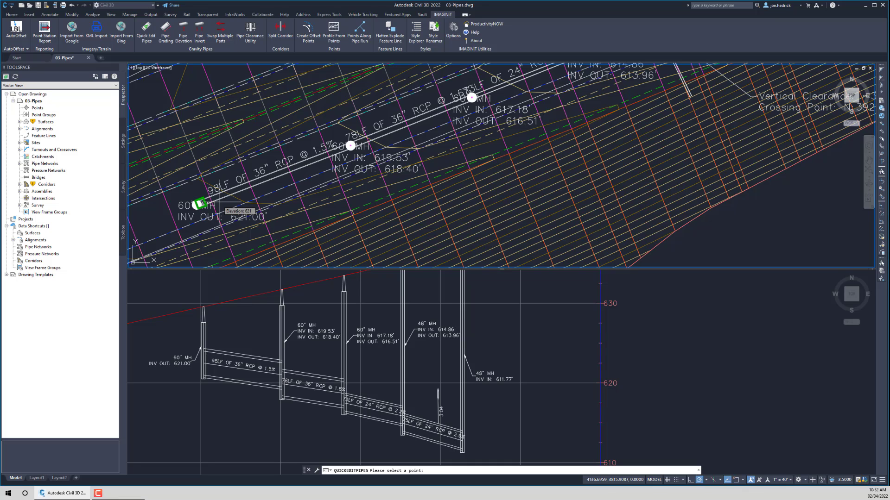
click(218, 203)
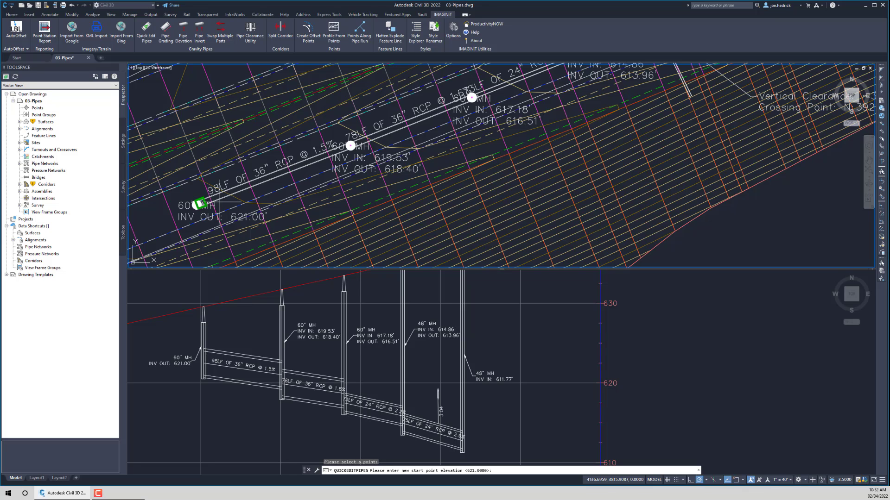
text(623)
key(Return)
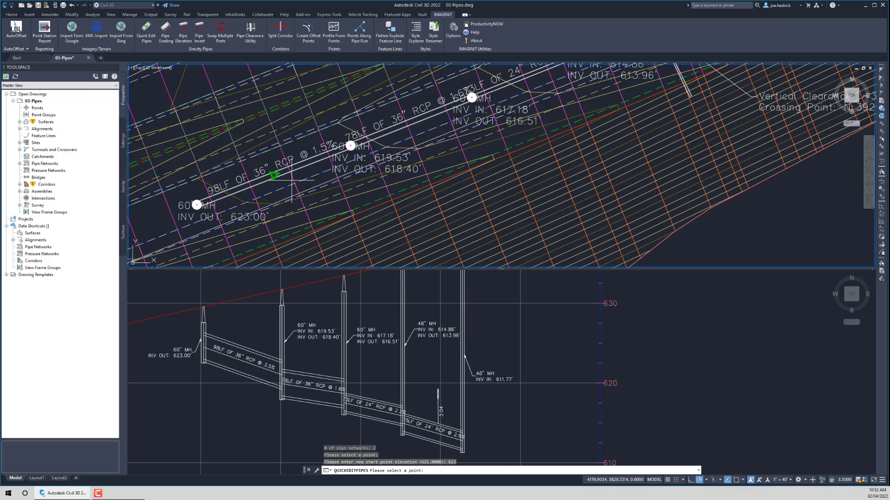
- Set the slope of the 98LF pipe to -3 by quick-editing it in the profile view
click(245, 351)
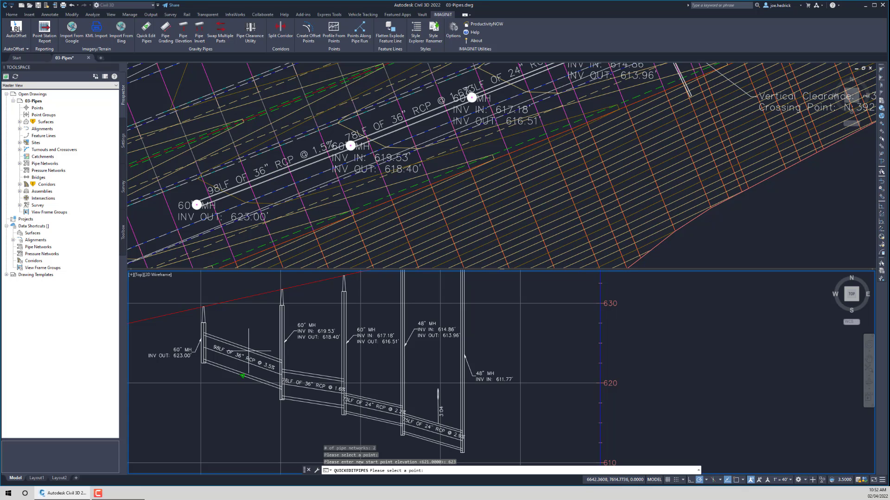
click(251, 388)
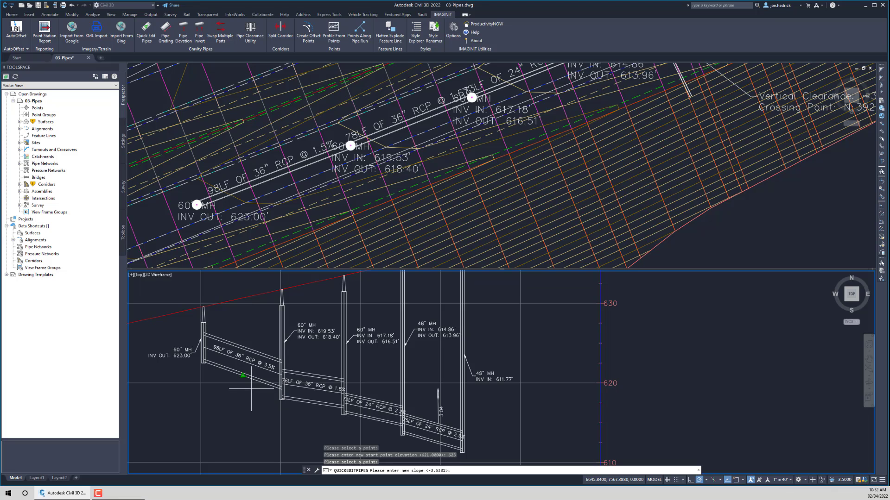
key(Return)
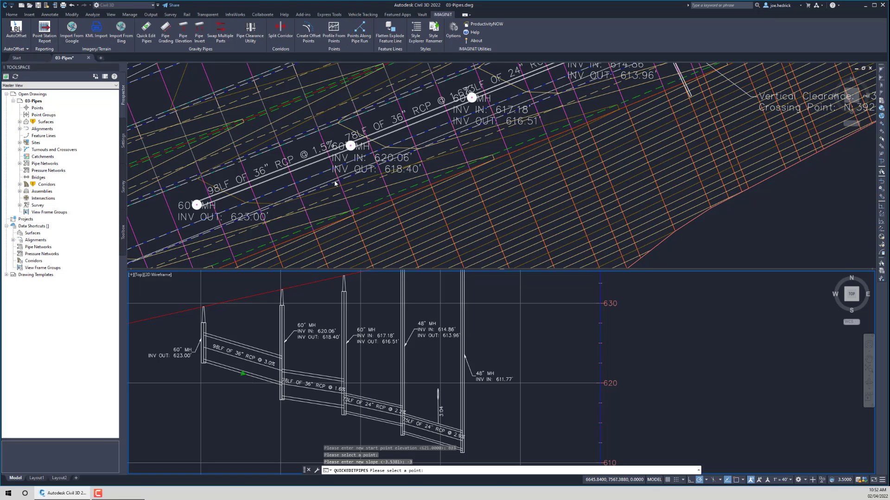
key(Escape)
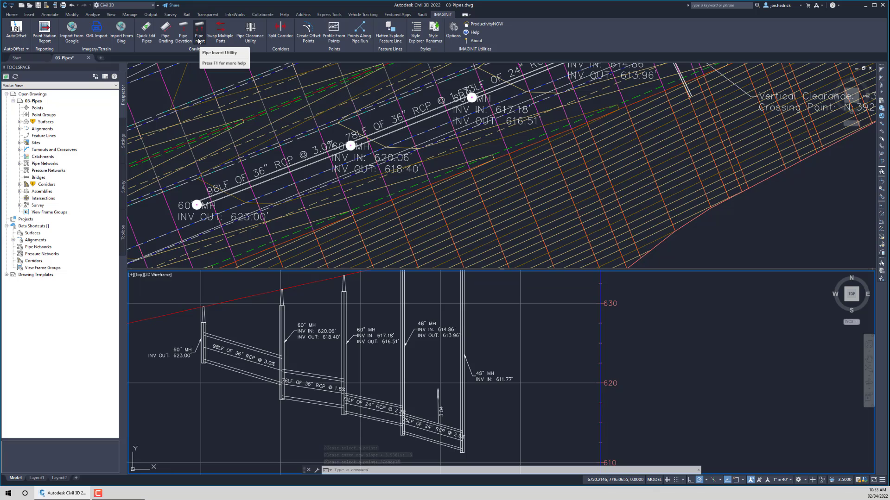
- Regrade the run from the 98LF pipe to the most downstream 48" manhole: starting invert 621, grade -2, drop per structure 0.1
click(165, 33)
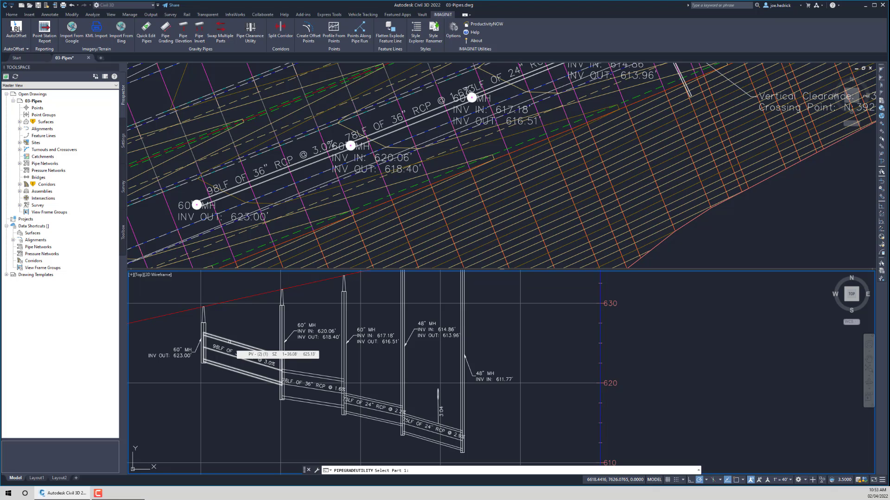
click(230, 342)
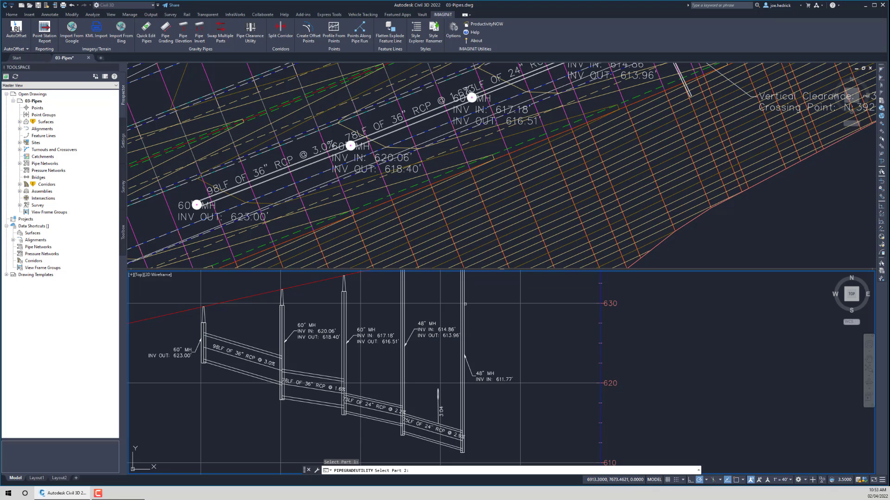
click(461, 307)
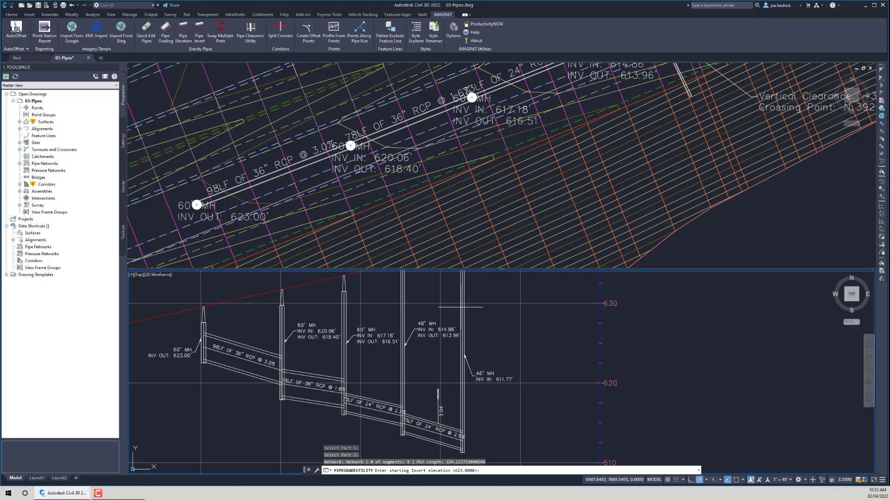
text(621)
key(Return)
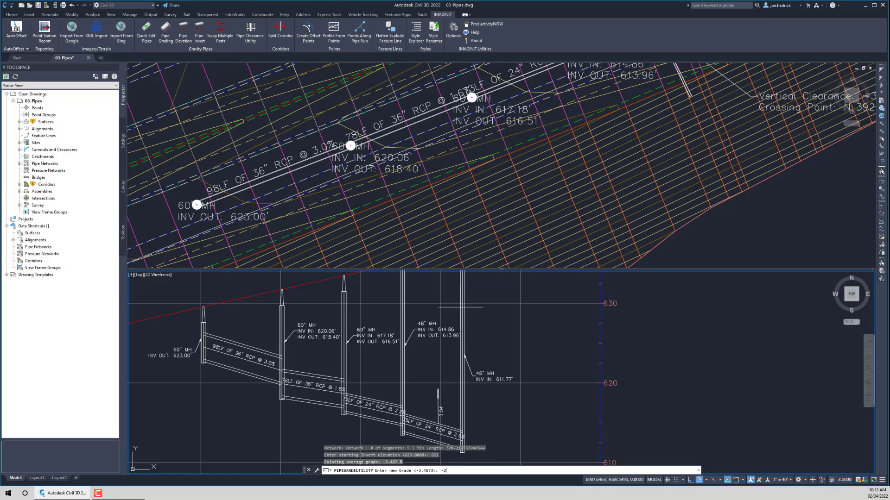
key(Return)
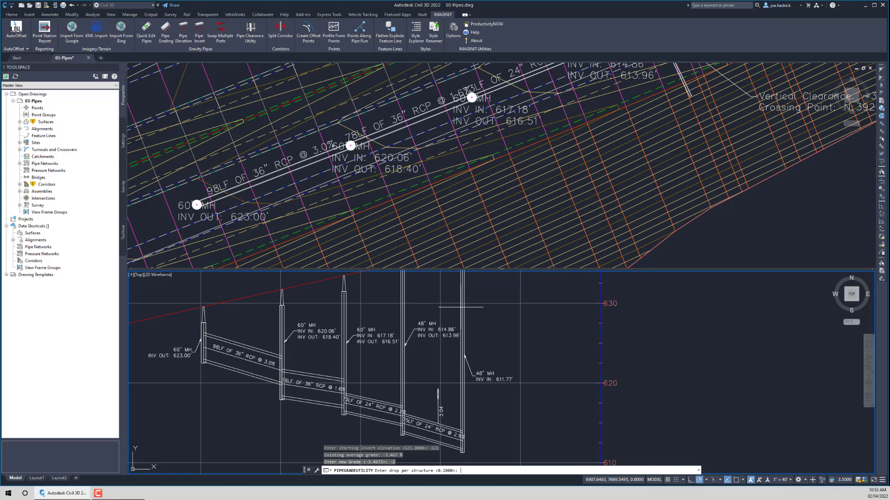
key(Return)
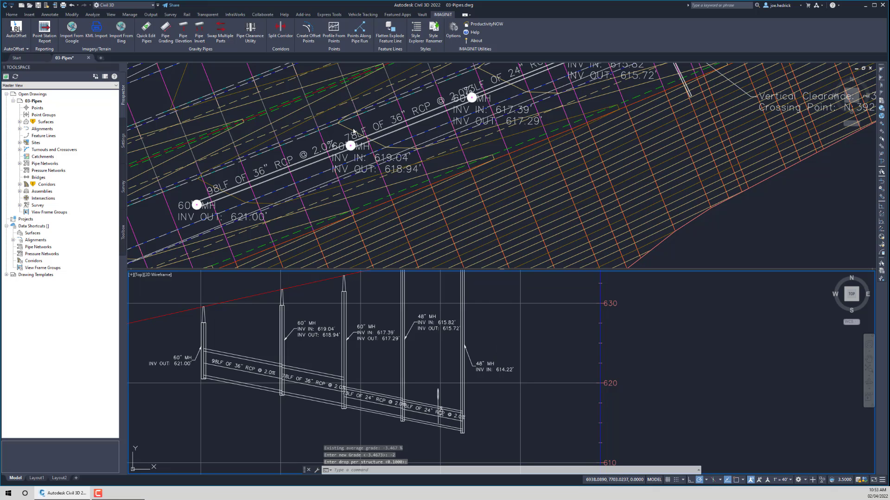
- Lower the whole pipe run between the first 60" manhole and the last 48" manhole by 3 with the Pipe Elevation utility
click(186, 38)
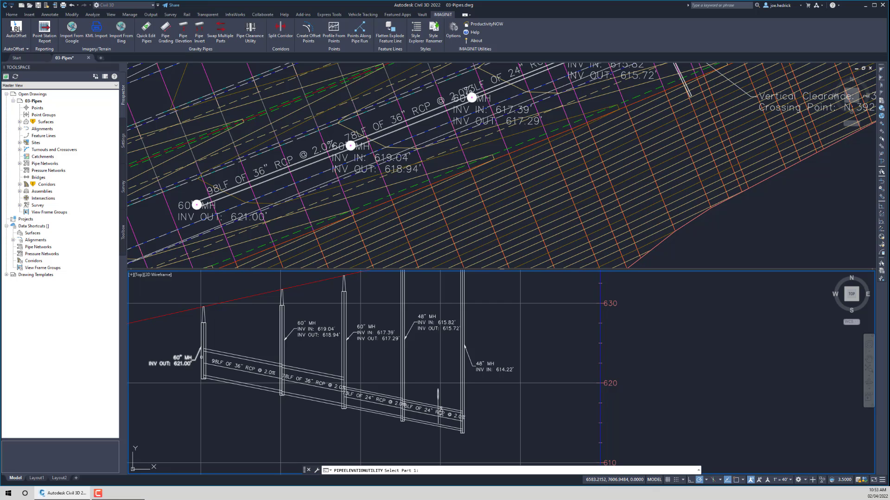
click(204, 332)
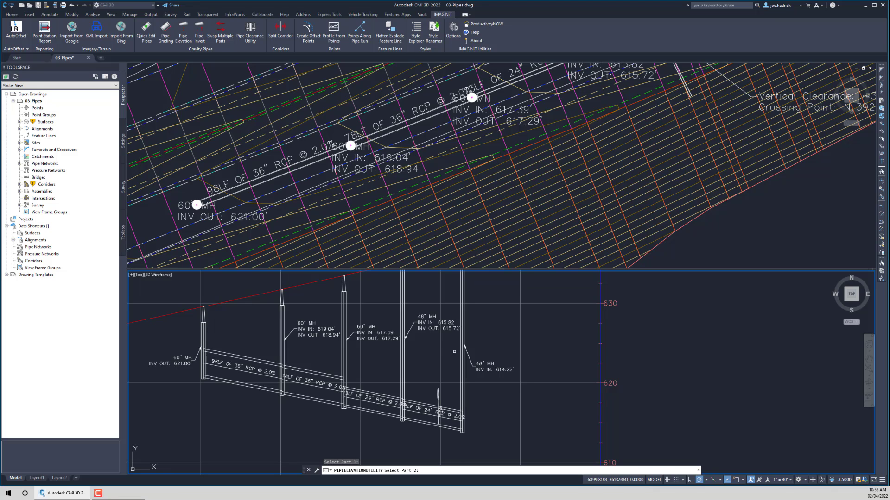
click(465, 331)
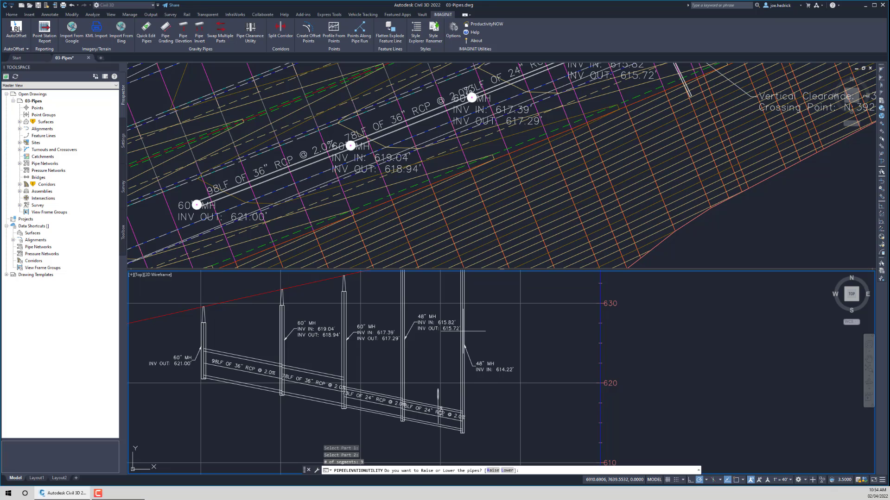
text(l)
key(Return)
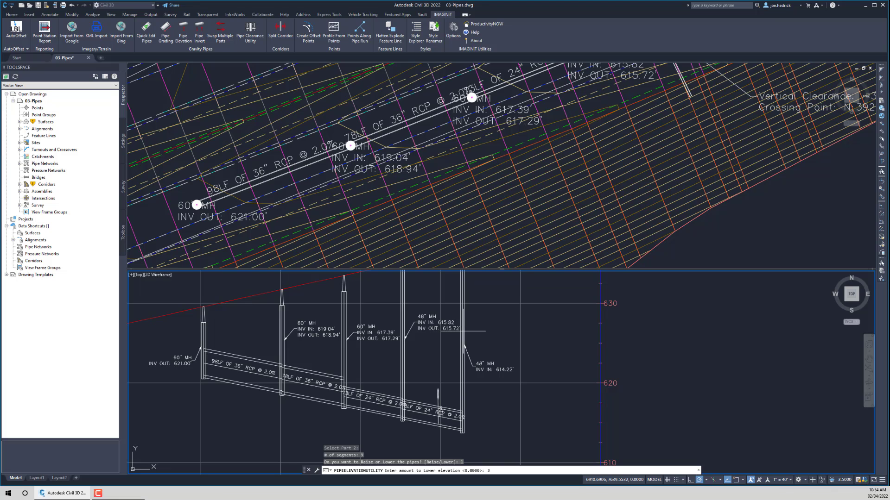
key(Return)
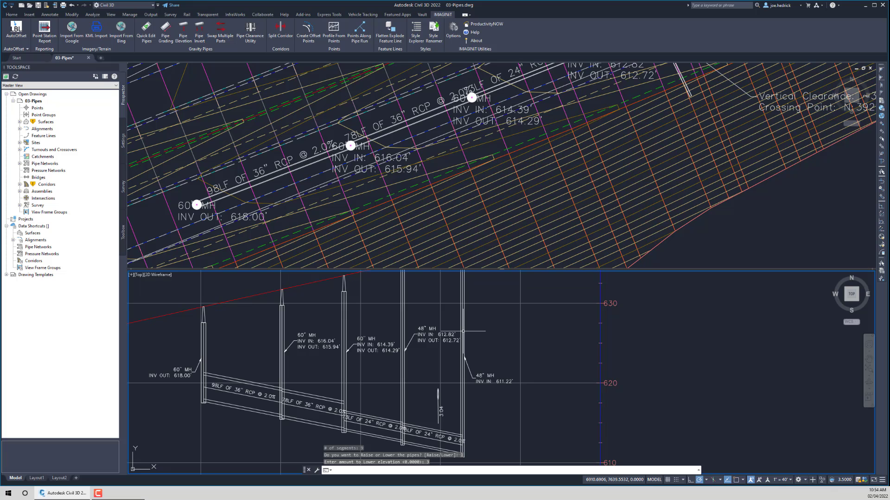
- Reset the run between the first and last manholes with the Pipe Invert utility: starting invert 621, ending invert 615, drop per structure 0.1
click(199, 36)
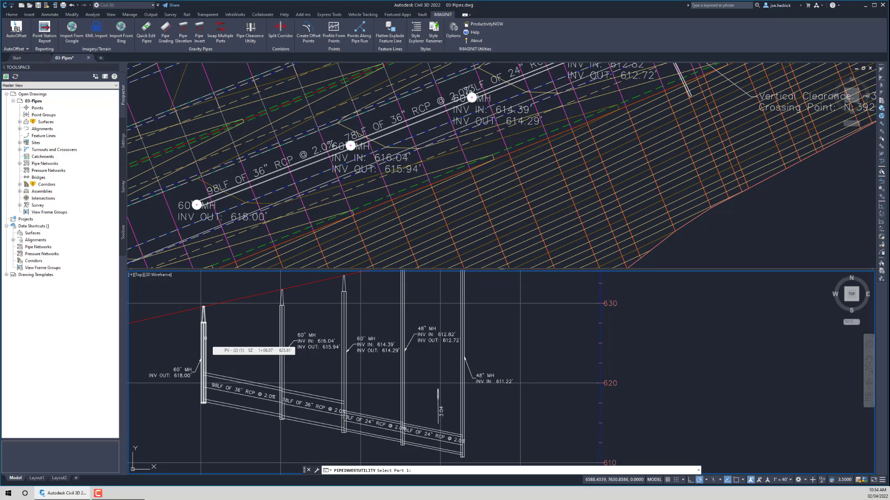
click(205, 338)
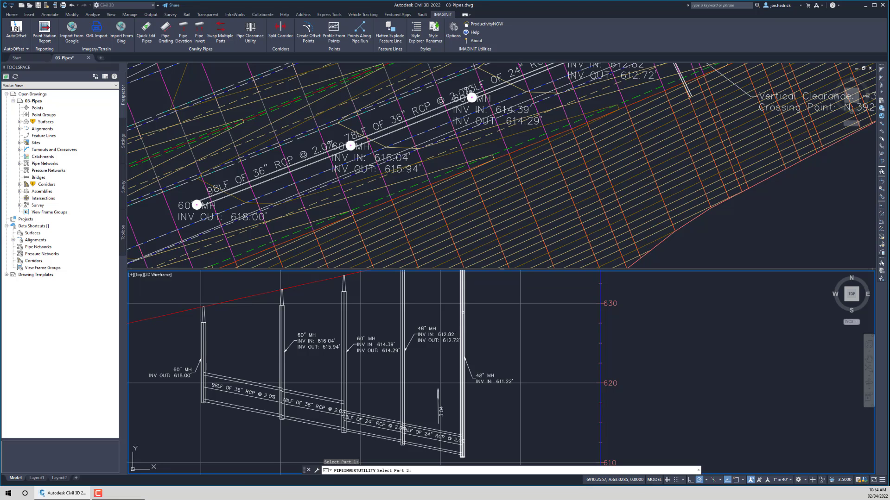
click(462, 312)
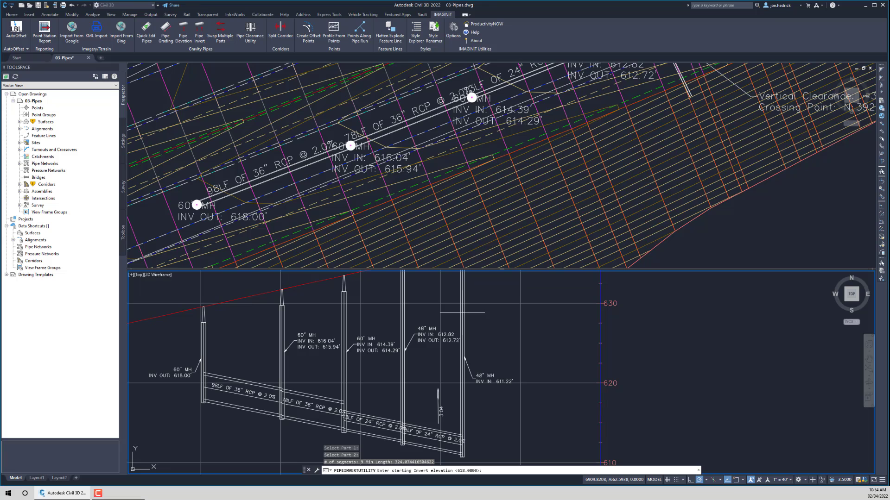
text(621)
key(Return)
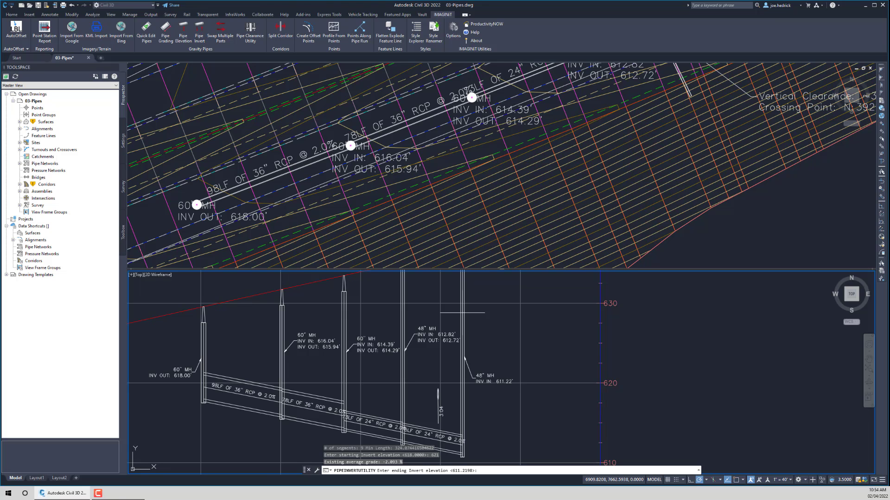
text(615)
key(Return)
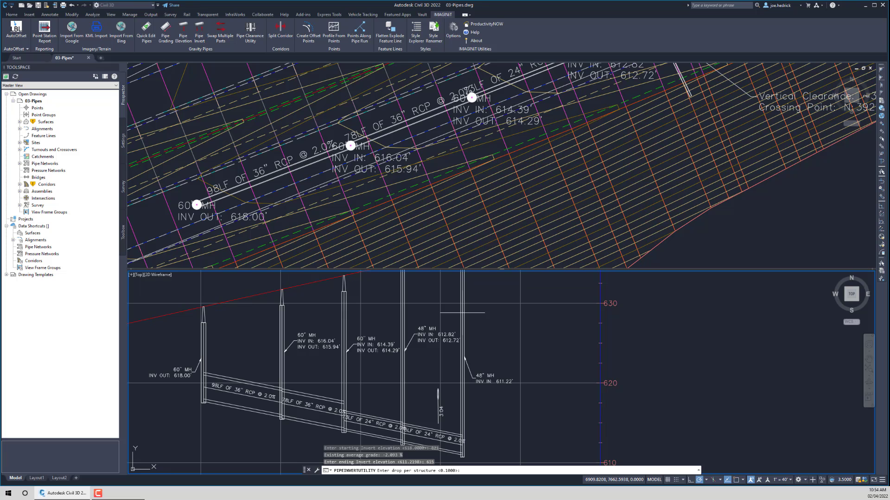
key(Return)
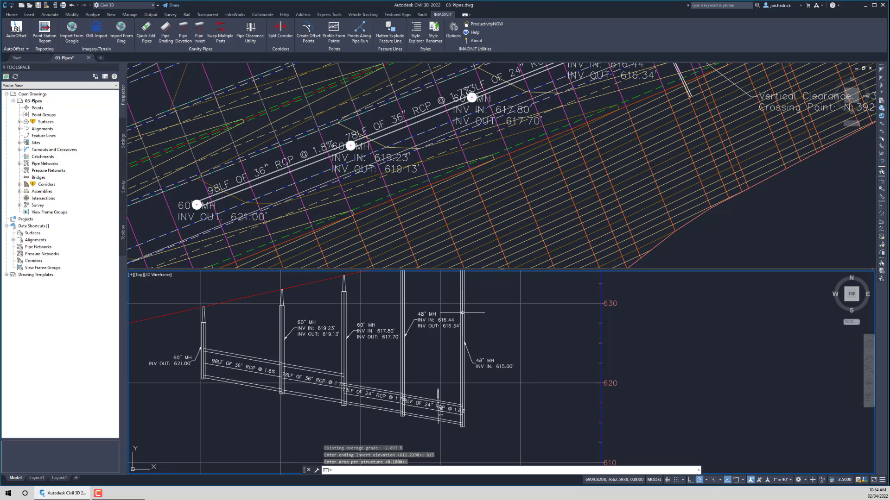